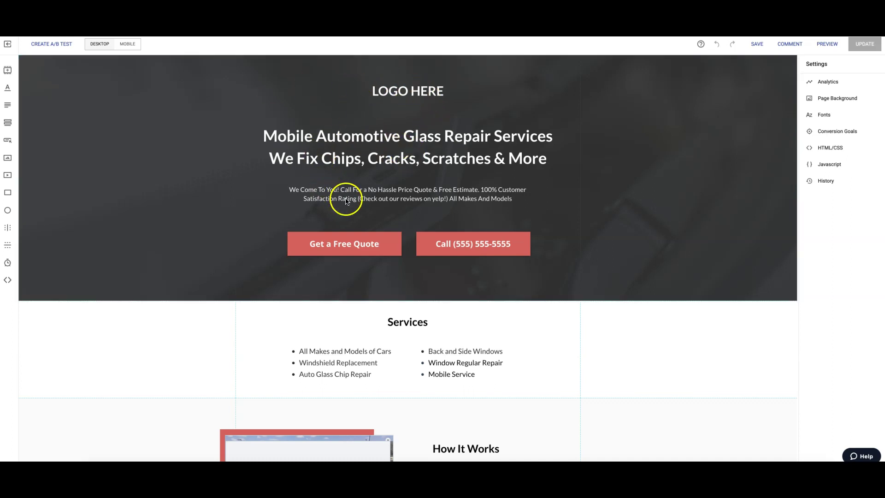
Inspect the lead form pop-up linked to the Get a Free Quote button, including its contact fields and service options, and close it.
left_click(361, 245)
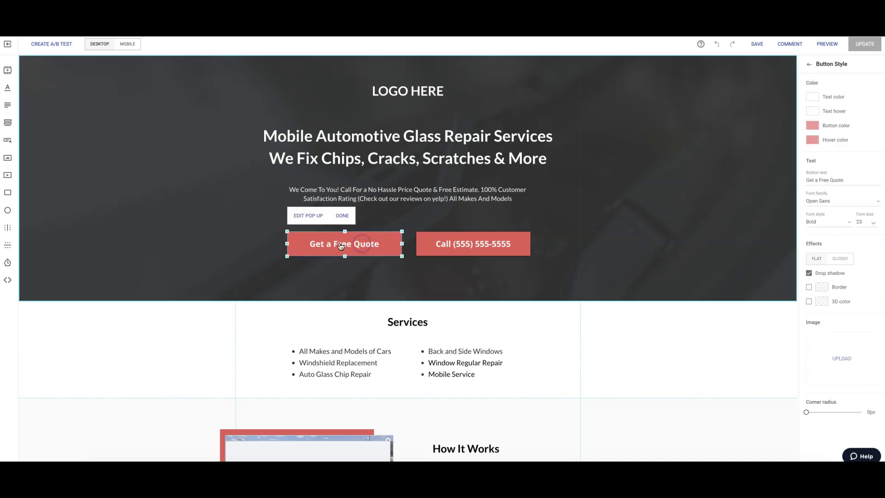
left_click(249, 241)
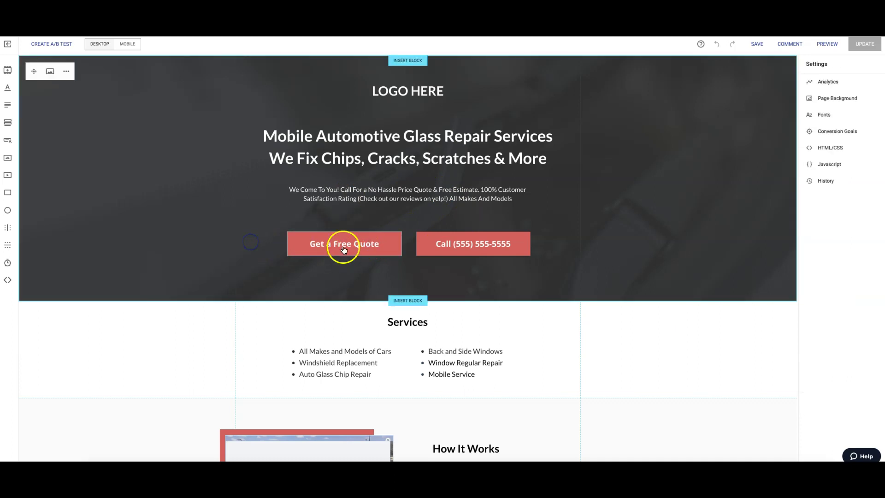
left_click(343, 246)
left_click(344, 216)
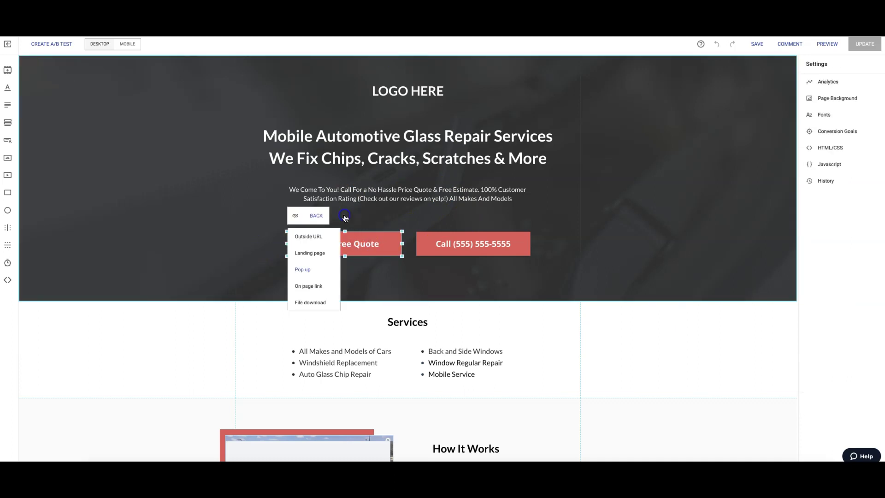
left_click(324, 267)
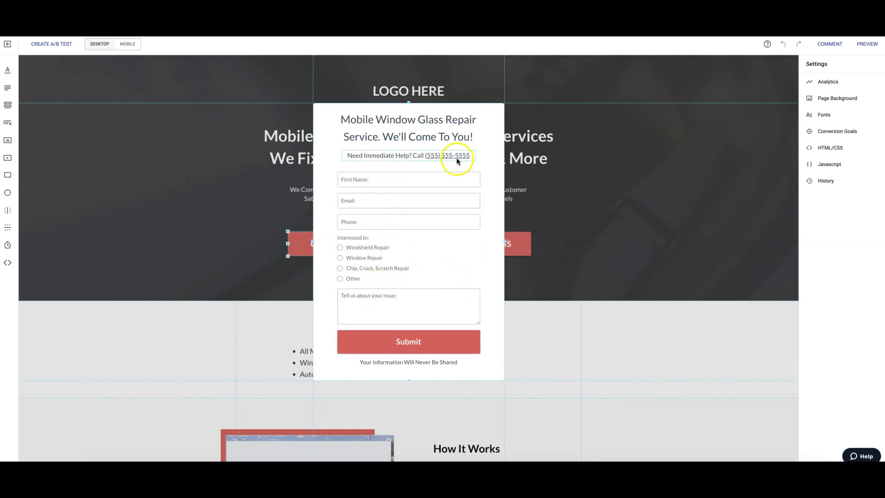
left_click(628, 234)
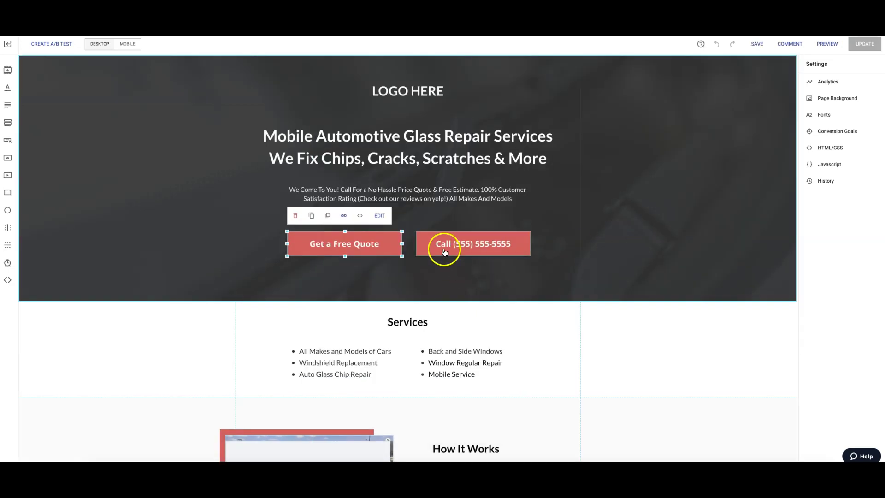
Review the hero's call button and the Services, How It Works and Happy Customers sections of the desktop page.
left_click(444, 251)
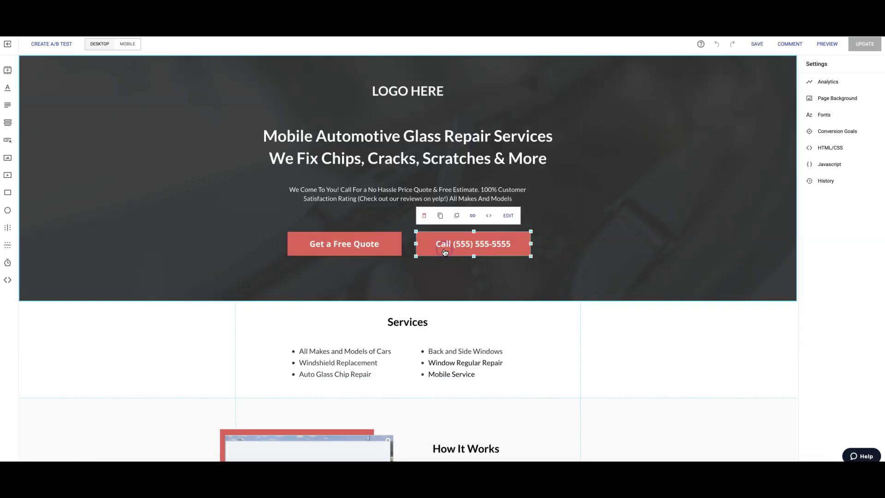
left_click(489, 281)
scroll(648, 258, "down", 3)
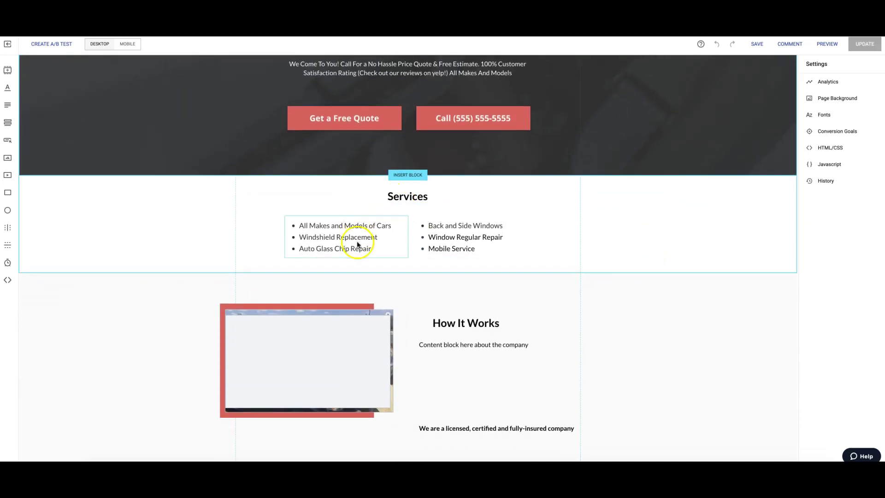
scroll(654, 268, "down", 3)
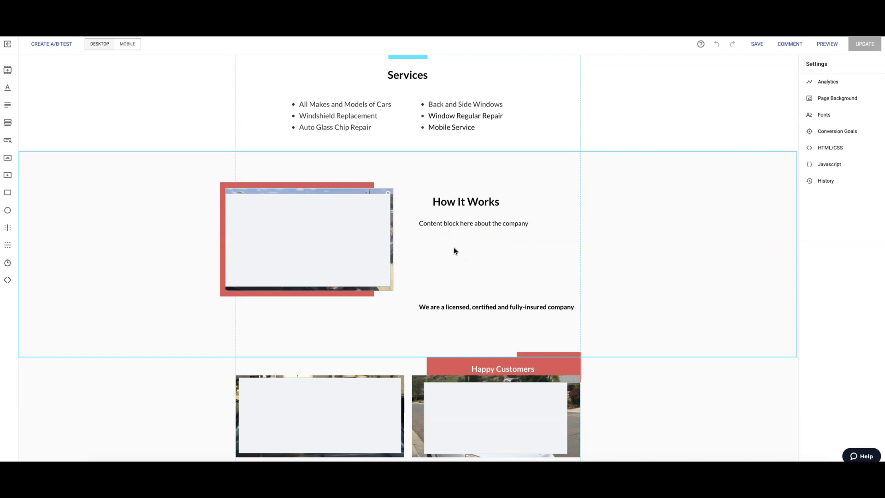
left_click(469, 308)
scroll(640, 300, "down", 5)
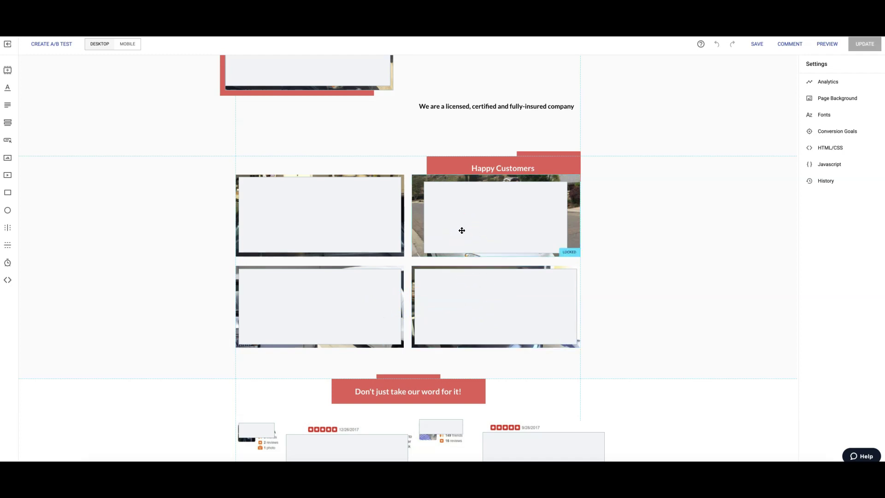
scroll(635, 277, "down", 5)
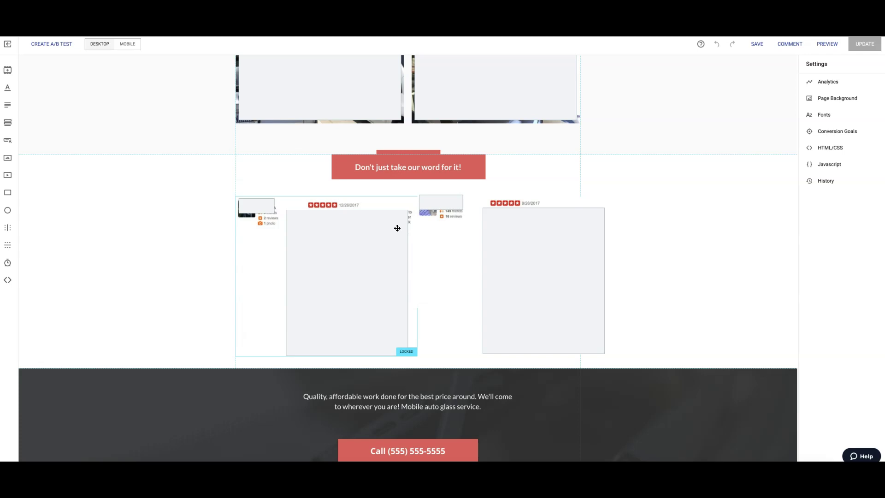
Examine the two customer reviews under "Don't just take our word for it!" and the closing call-to-action and footer.
left_click(397, 228)
left_click(357, 217)
left_click(544, 229)
left_click(375, 251)
left_click(539, 245)
left_click(635, 232)
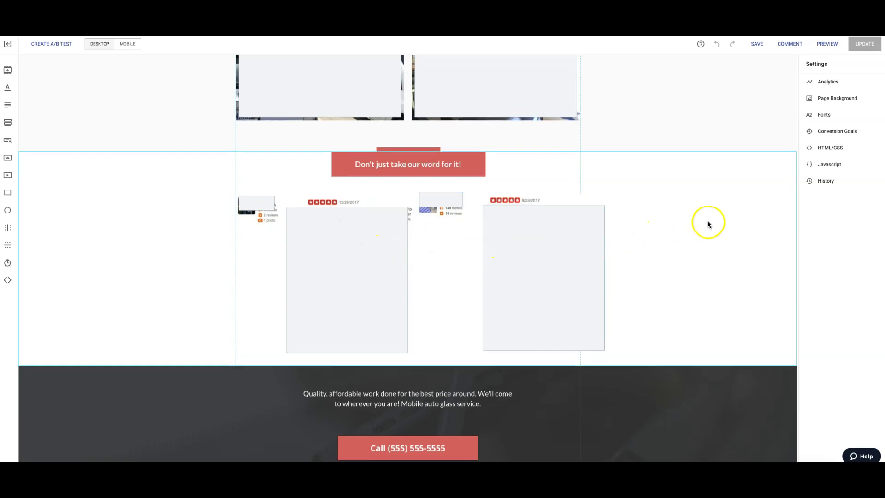
left_click(326, 251)
left_click(682, 188)
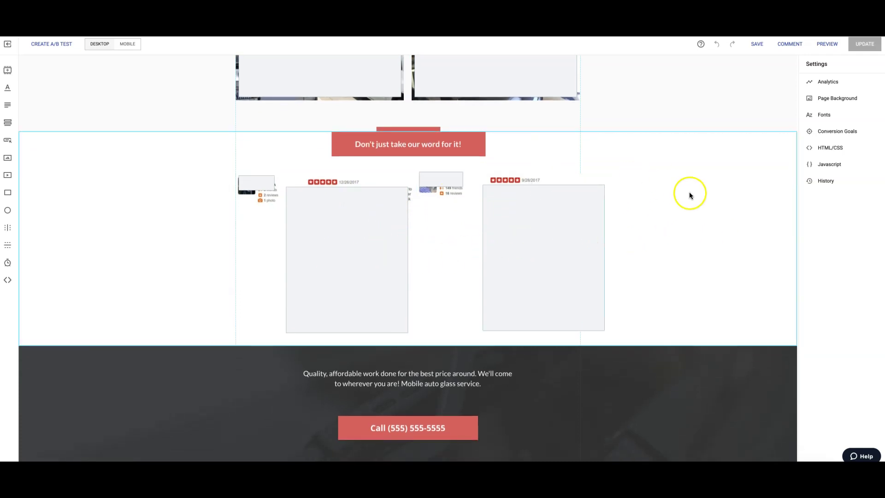
scroll(658, 209, "down", 1)
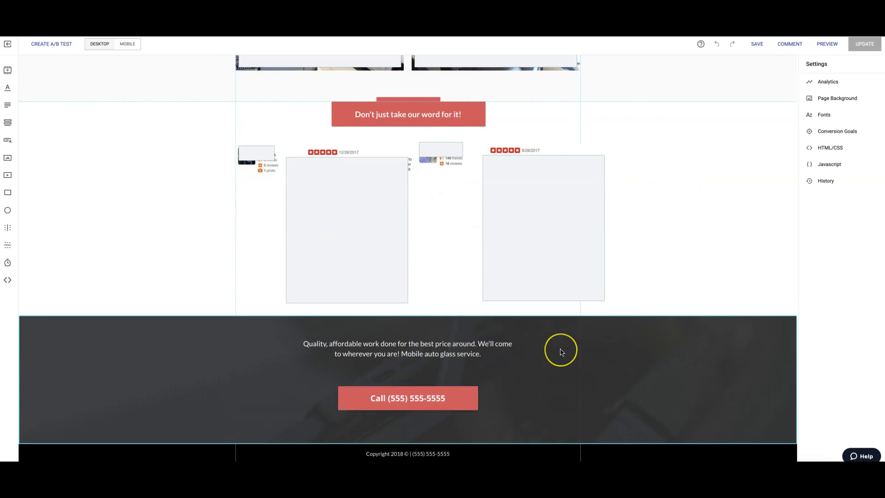
Switch to the mobile layout and nudge the logo text slightly down and the headline slightly up, keeping both centred.
scroll(561, 352, "up", 15)
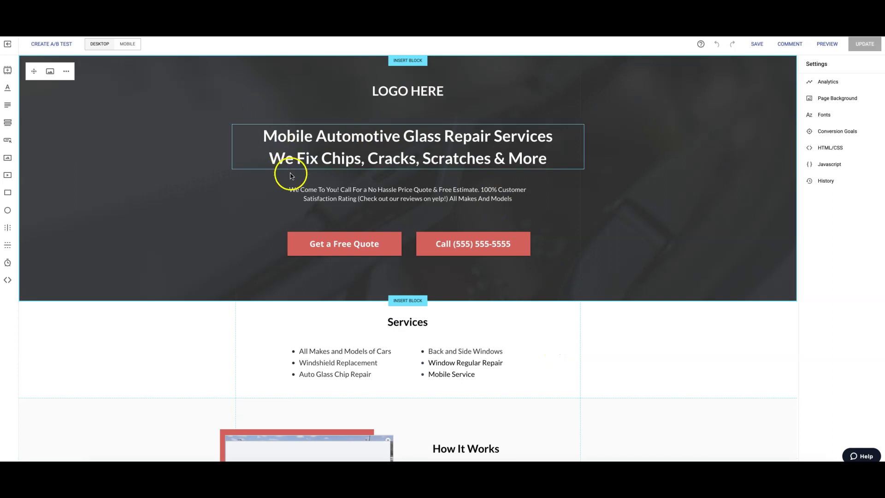
left_click(134, 46)
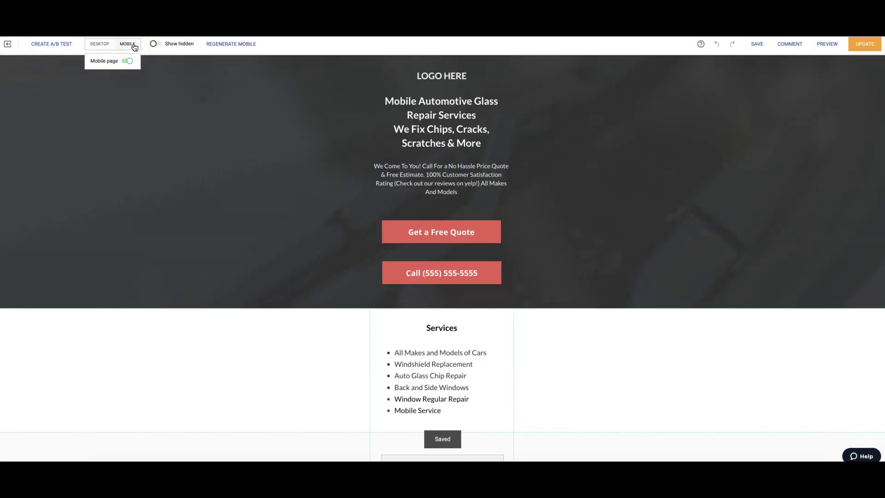
left_click(441, 76)
left_click_drag(441, 77, 441, 77)
left_click_drag(441, 120, 441, 121)
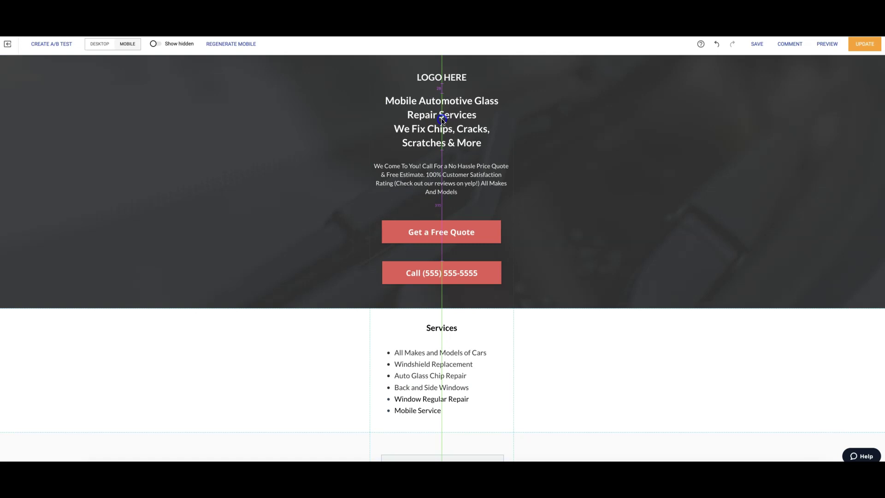
left_click(591, 165)
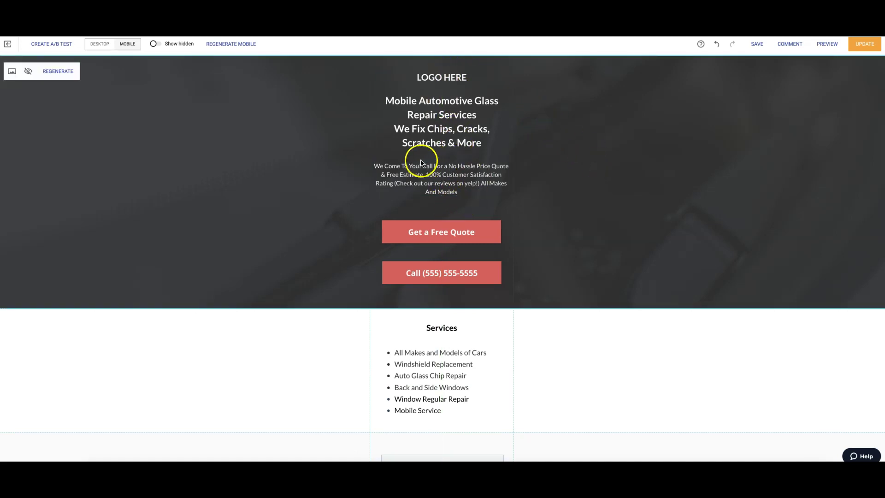
Inspect the mobile version of the Get a Free Quote pop-up form and close it.
left_click(446, 235)
left_click(402, 204)
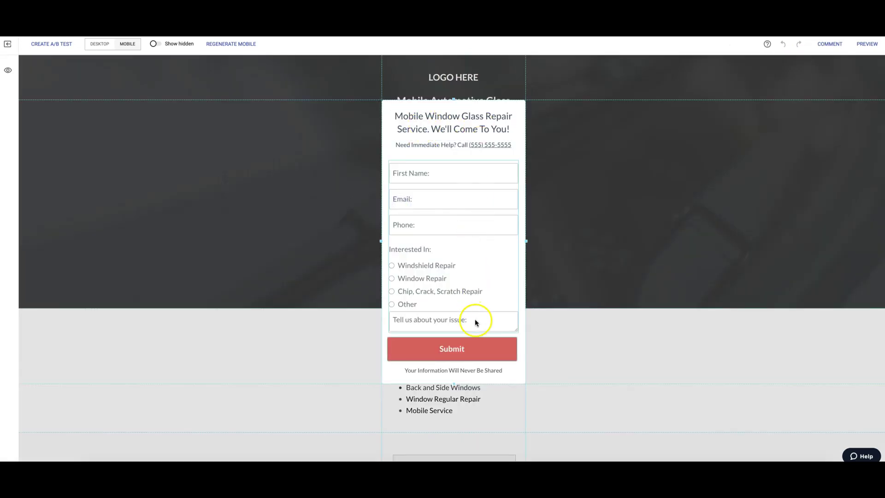
left_click(336, 217)
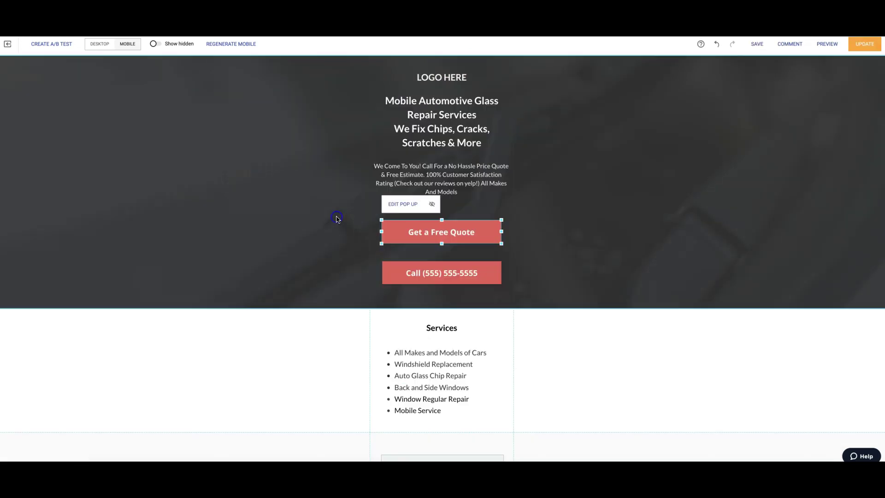
left_click(346, 266)
Examine the mobile layout's sections from the hero through Services, How It Works, customer photos and reviews to the footer.
scroll(346, 267, "down", 3)
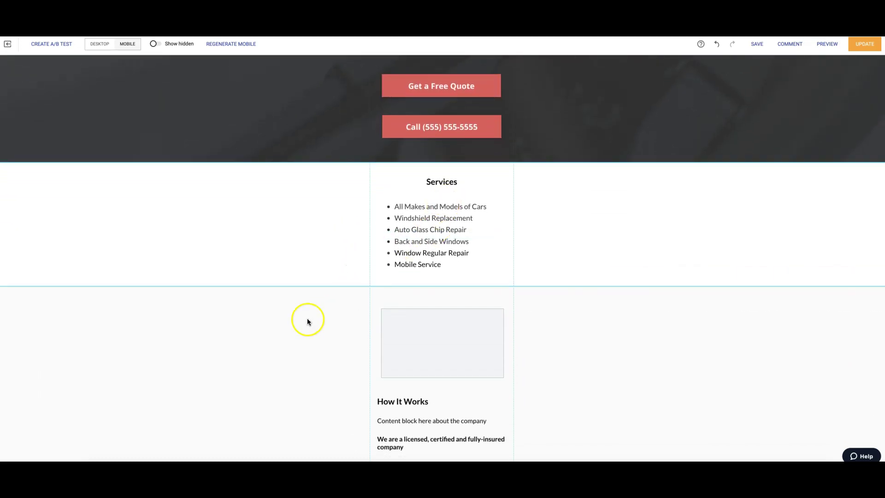
scroll(307, 318, "down", 4)
scroll(318, 266, "down", 2)
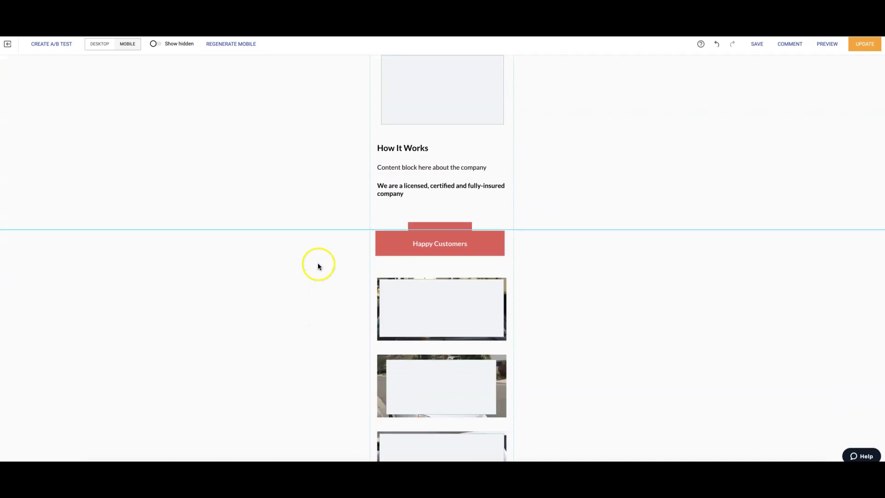
scroll(299, 254, "down", 4)
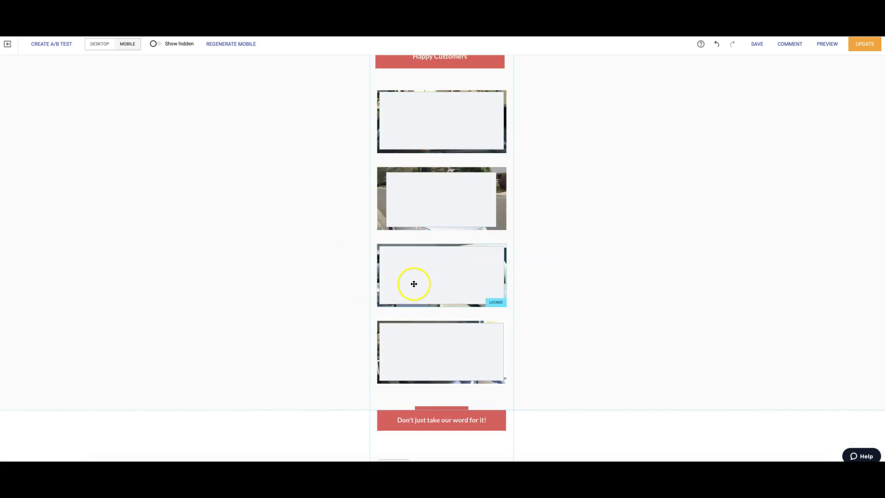
scroll(322, 261, "down", 5)
scroll(299, 348, "down", 4)
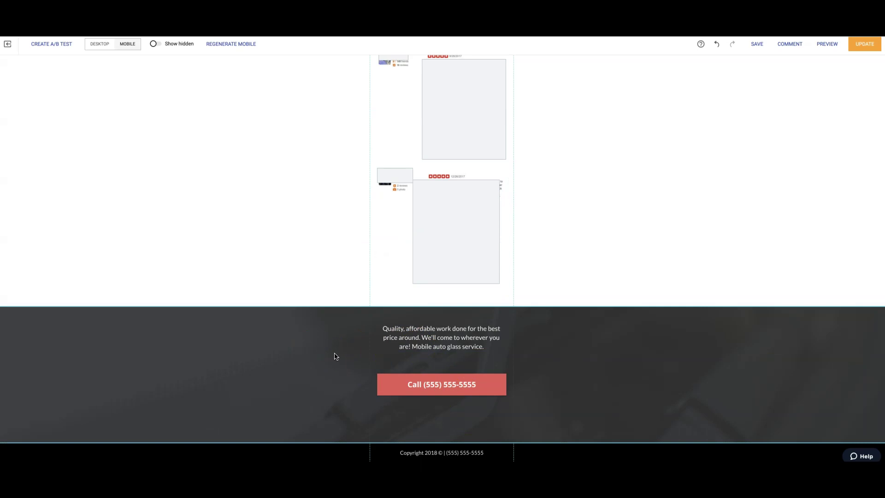
scroll(335, 355, "up", 15)
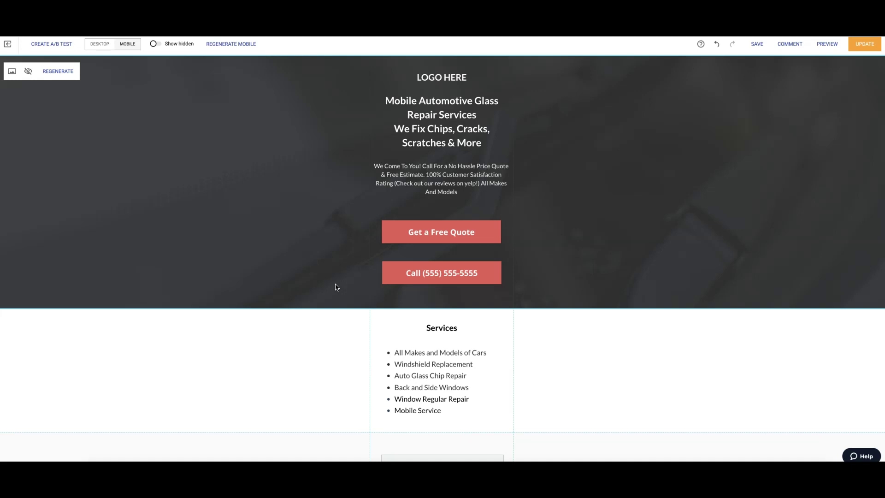
left_click(299, 205)
scroll(632, 263, "down", 5)
scroll(633, 267, "down", 10)
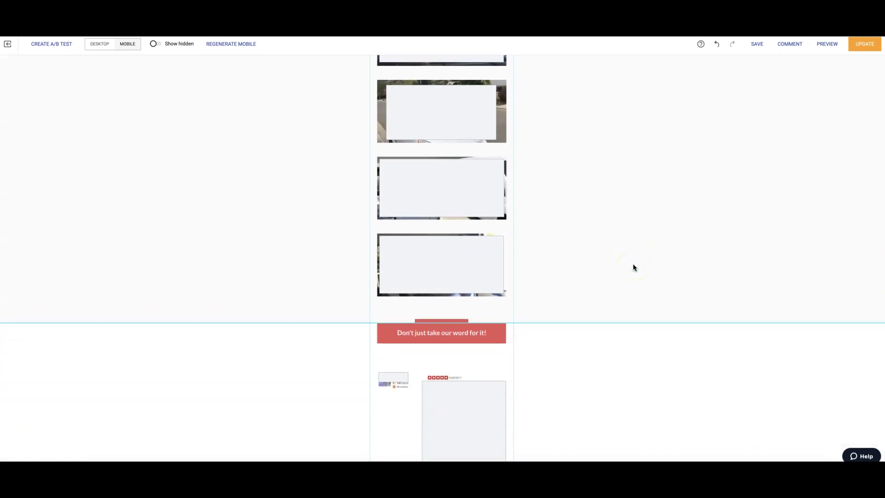
scroll(633, 268, "up", 15)
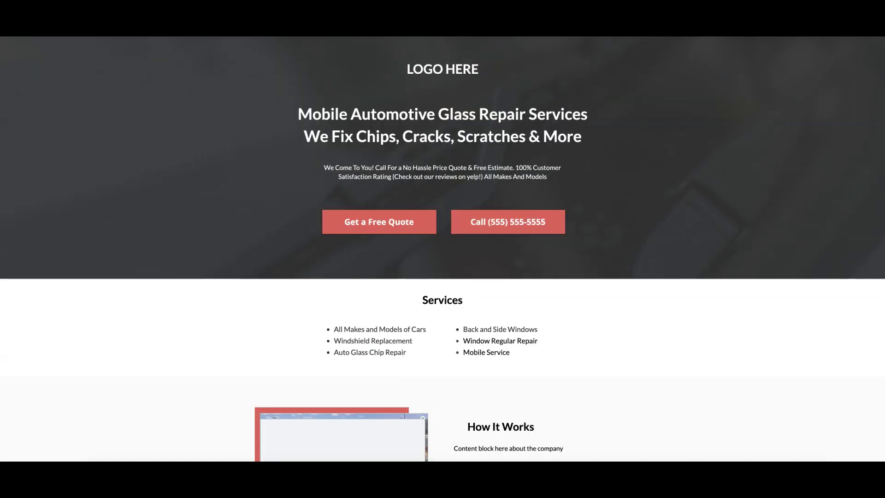
Look through the full-width desktop landing page outside the editor, from the hero to the lower sections and back.
scroll(573, 161, "down", 12)
scroll(573, 162, "up", 10)
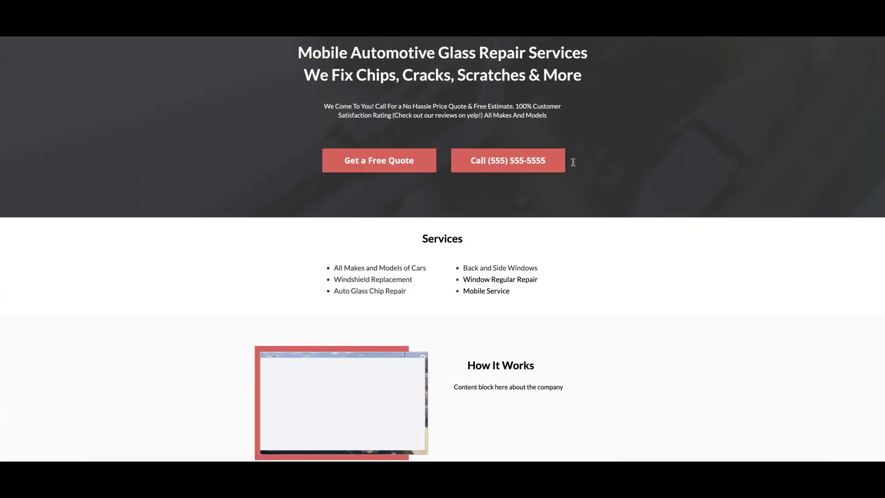
scroll(573, 161, "up", 2)
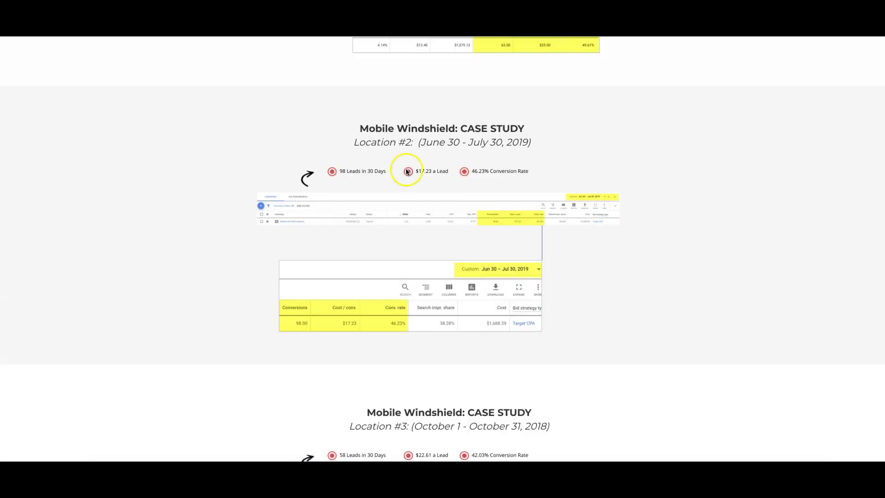
Compare the leads, cost per lead and conversion rate in the Mobile Windshield case studies for Location #1 and Location #2.
scroll(176, 164, "down", 1)
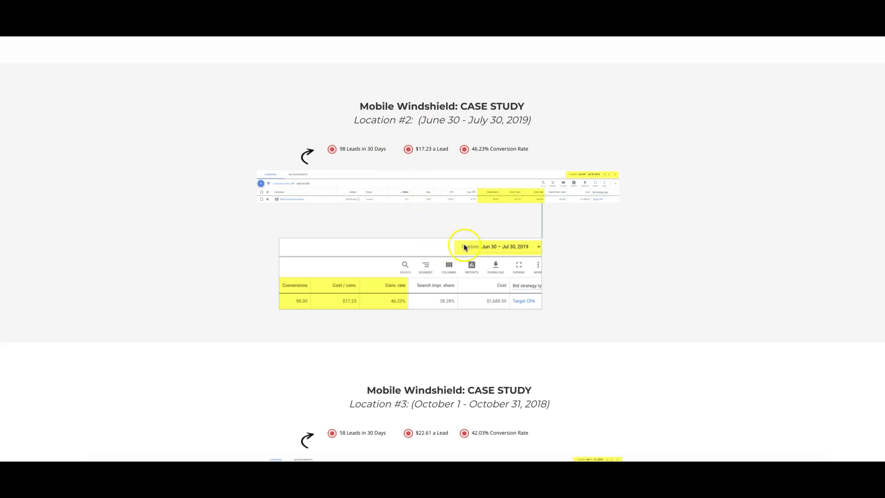
scroll(578, 240, "up", 6)
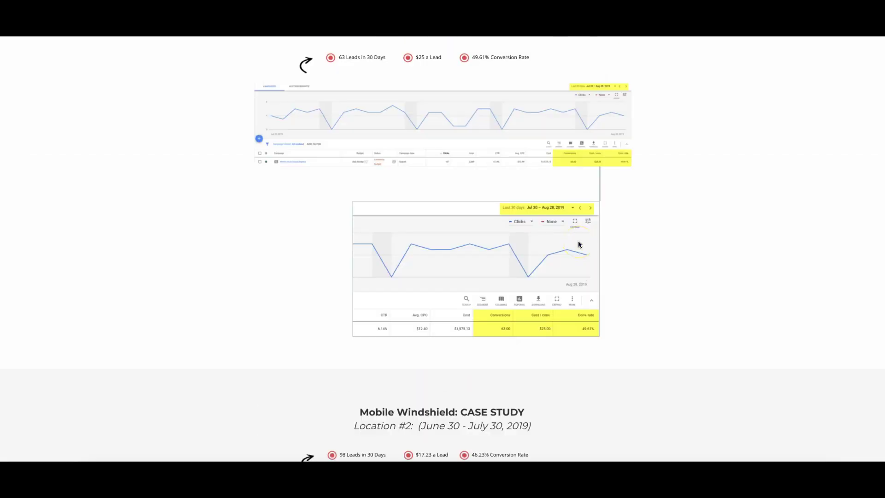
scroll(709, 340, "down", 6)
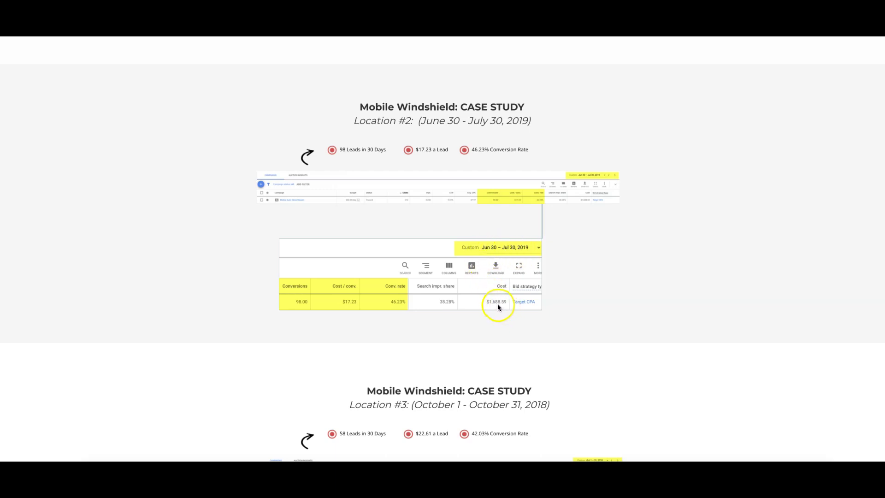
scroll(643, 275, "down", 1)
right_click(643, 276)
left_click(644, 276)
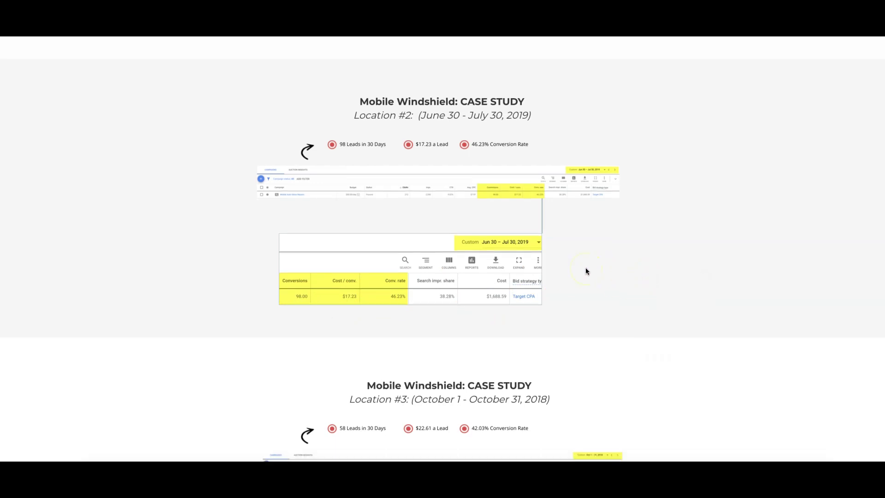
Review the Location #3 case study's October 2018 results and return to the Location #1 case study.
scroll(586, 270, "down", 5)
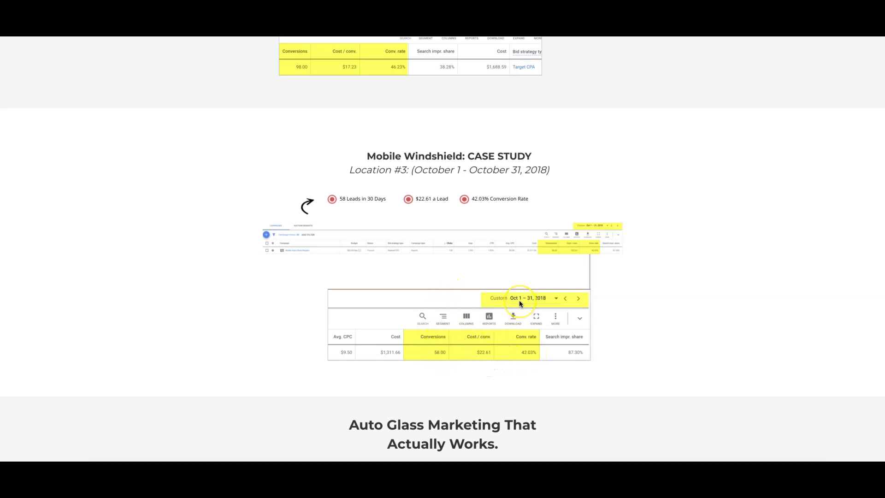
scroll(519, 300, "up", 13)
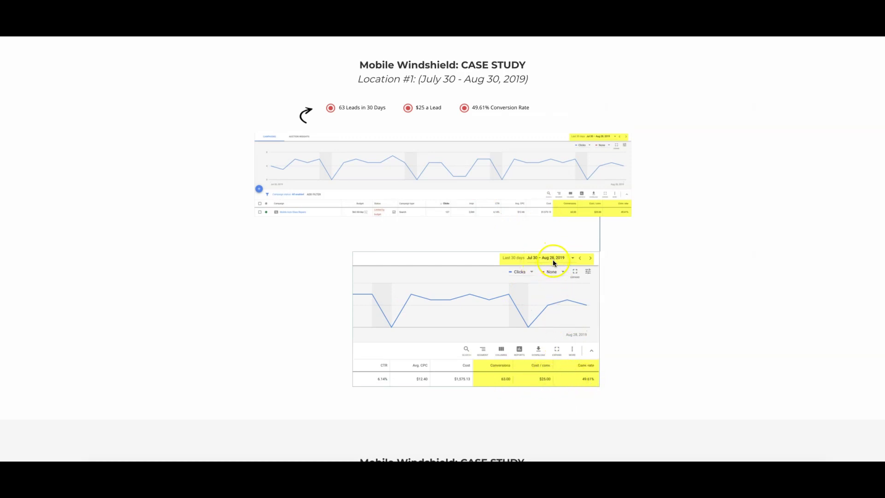
scroll(553, 262, "up", 1)
scroll(553, 263, "down", 1)
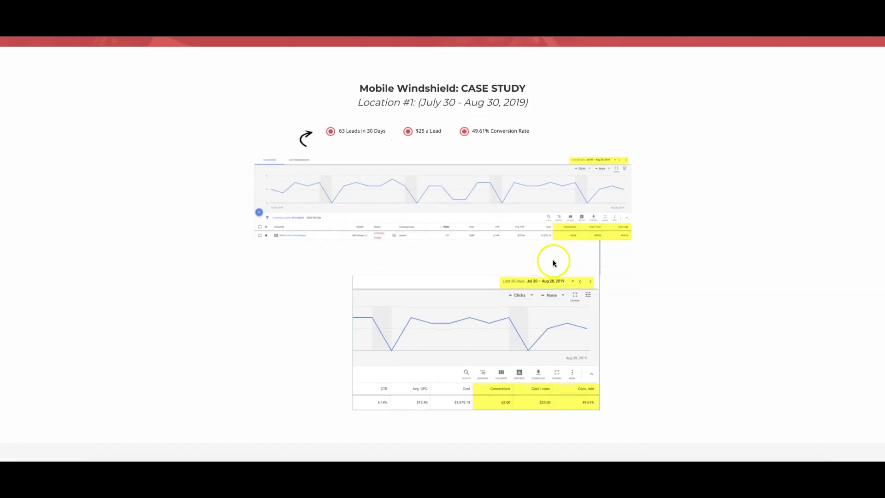